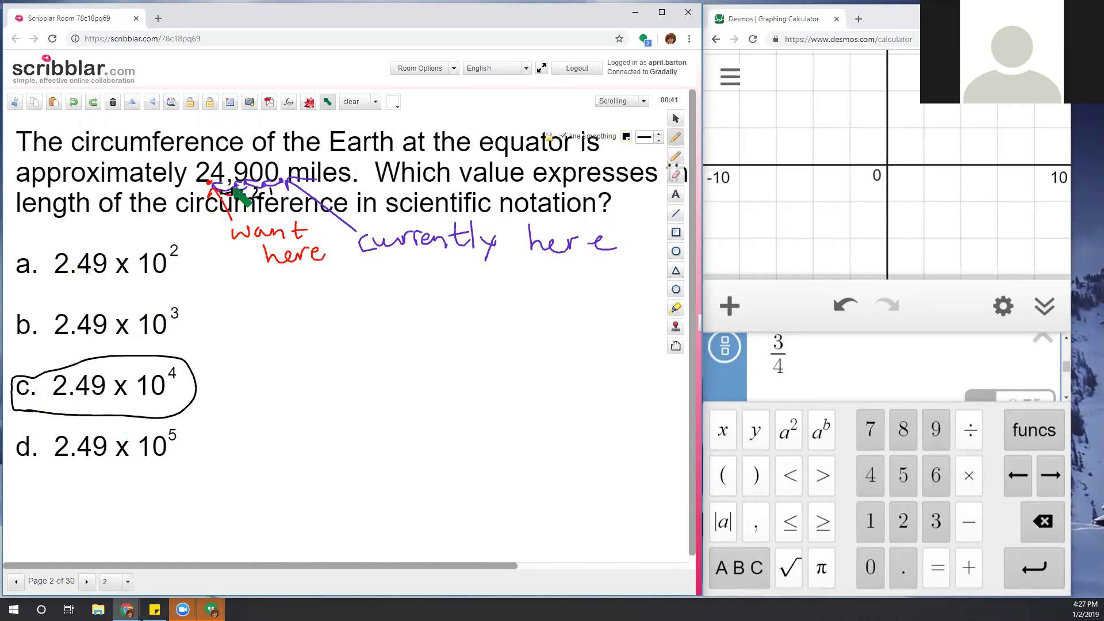
Handwrite the number 24,900 in the blank space beside the answer choices on the whiteboard.
{"action": "mouse_move", "coordinate": [279, 300]}
{"action": "left_mouse_down"}
{"action": "mouse_move", "coordinate": [299, 335]}
{"action": "mouse_move", "coordinate": [313, 321]}
{"action": "mouse_move", "coordinate": [336, 332]}
{"action": "left_mouse_up"}
{"action": "mouse_move", "coordinate": [329, 304]}
{"action": "left_mouse_down"}
{"action": "mouse_move", "coordinate": [331, 335]}
{"action": "mouse_move", "coordinate": [347, 349]}
{"action": "left_mouse_up"}
{"action": "mouse_move", "coordinate": [384, 312]}
{"action": "left_mouse_down"}
{"action": "mouse_move", "coordinate": [382, 340]}
{"action": "mouse_move", "coordinate": [401, 312]}
{"action": "left_mouse_up"}
{"action": "mouse_move", "coordinate": [417, 312]}
{"action": "left_mouse_down"}
{"action": "mouse_move", "coordinate": [439, 315]}
{"action": "mouse_move", "coordinate": [426, 309]}
{"action": "left_mouse_up"}
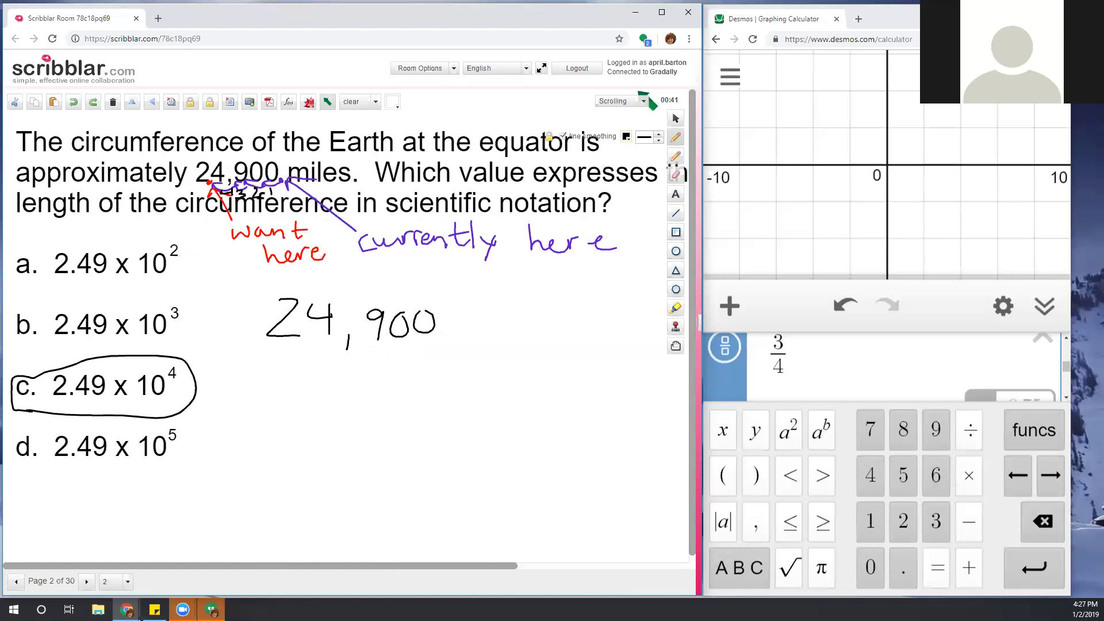
Switch to a maximized Desmos calculator window and delete both existing fraction expressions.
{"action": "left_click", "coordinate": [332, 106]}
{"action": "key", "text": "super+Up"}
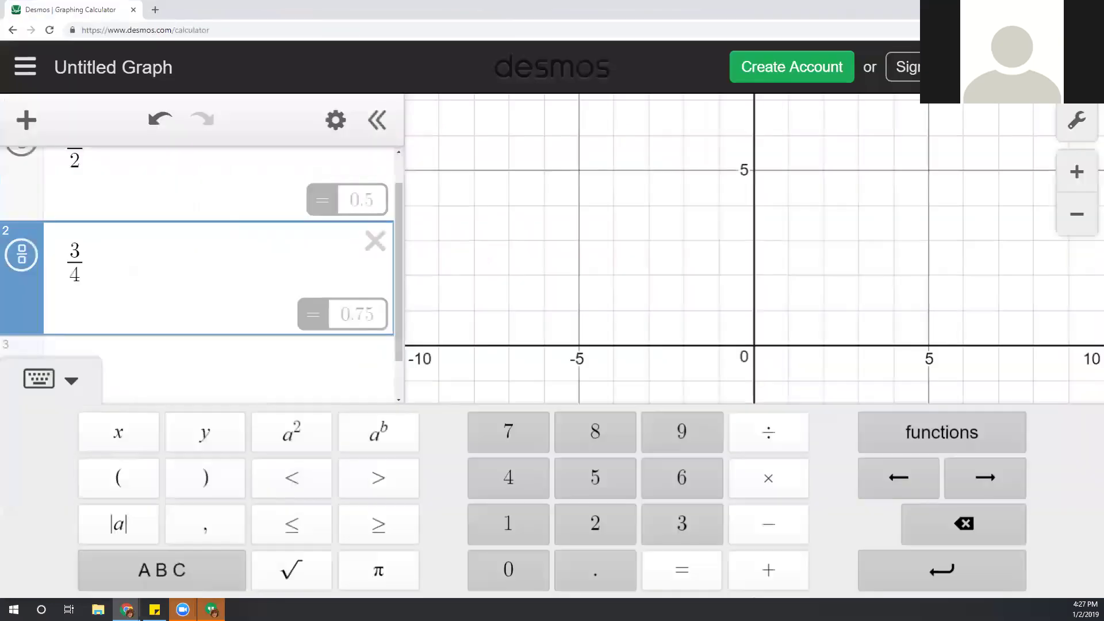
{"action": "left_click", "coordinate": [376, 240]}
{"action": "left_click", "coordinate": [384, 166]}
Evaluate answer choice a by entering 2.49 · 10^2 in the first expression line, and highlight its result.
{"action": "left_click", "coordinate": [593, 522]}
{"action": "left_click", "coordinate": [582, 578]}
{"action": "left_click", "coordinate": [512, 499]}
{"action": "left_click", "coordinate": [676, 448]}
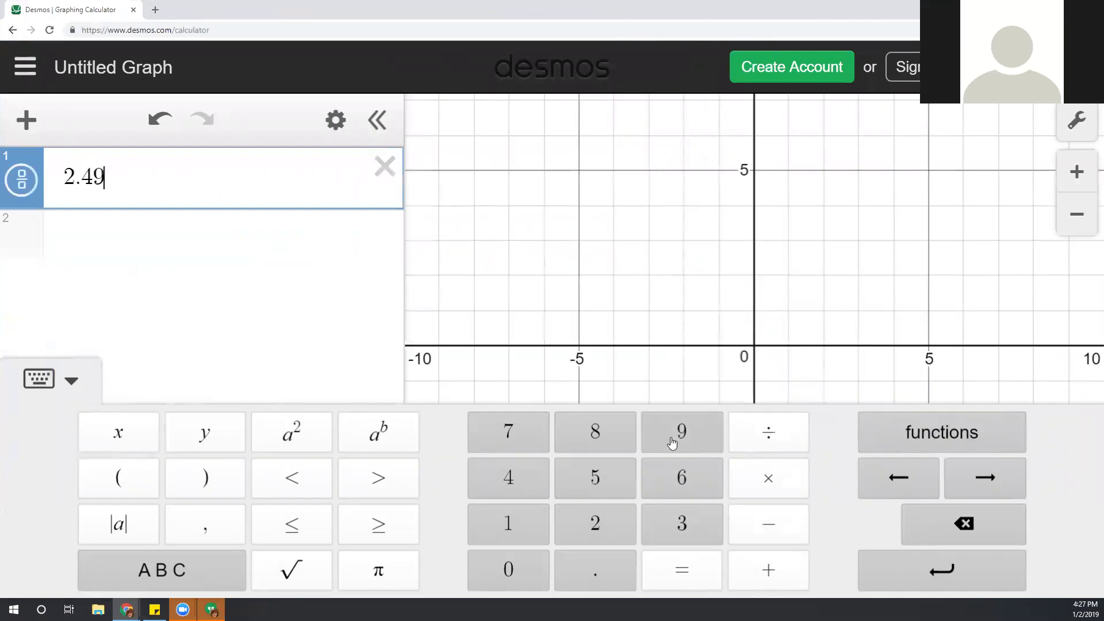
{"action": "left_click", "coordinate": [781, 487]}
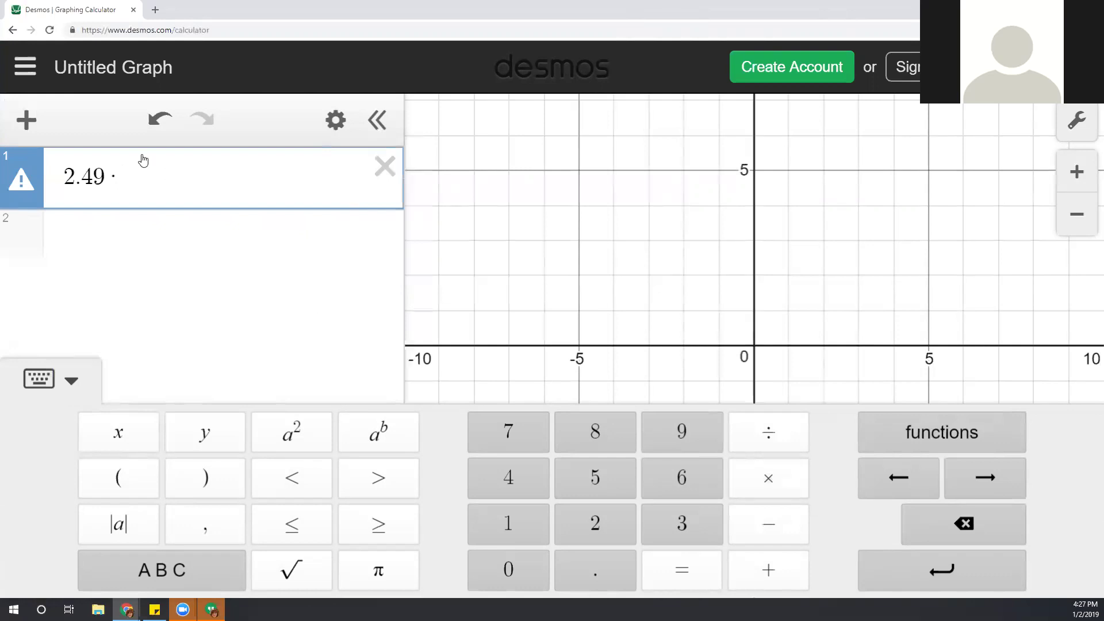
{"action": "left_click", "coordinate": [518, 524]}
{"action": "left_click", "coordinate": [520, 567]}
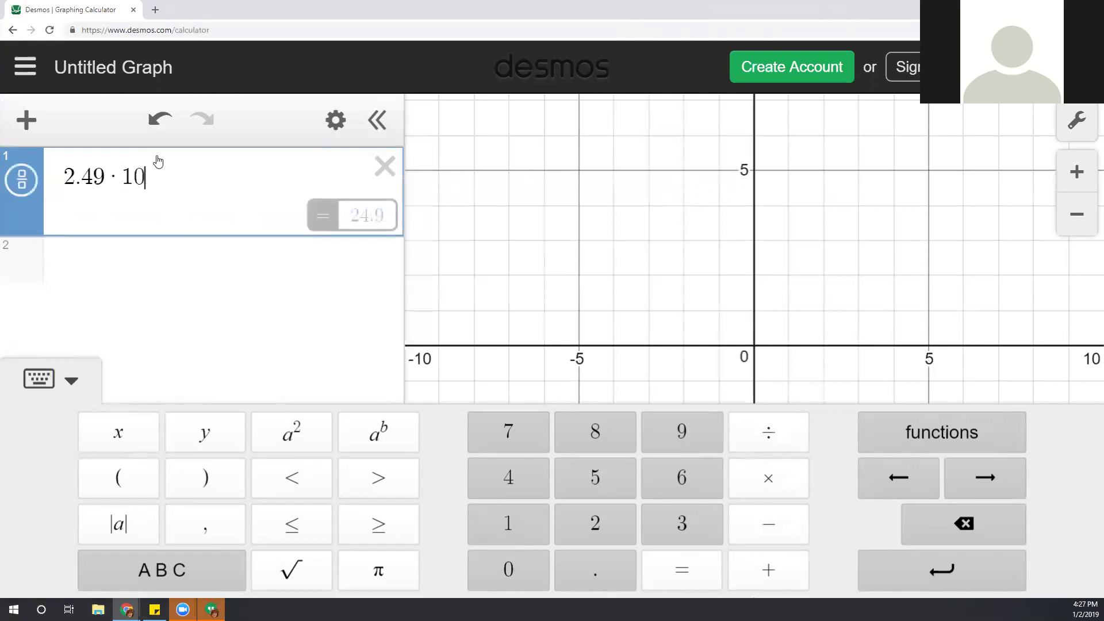
{"action": "left_click", "coordinate": [293, 440]}
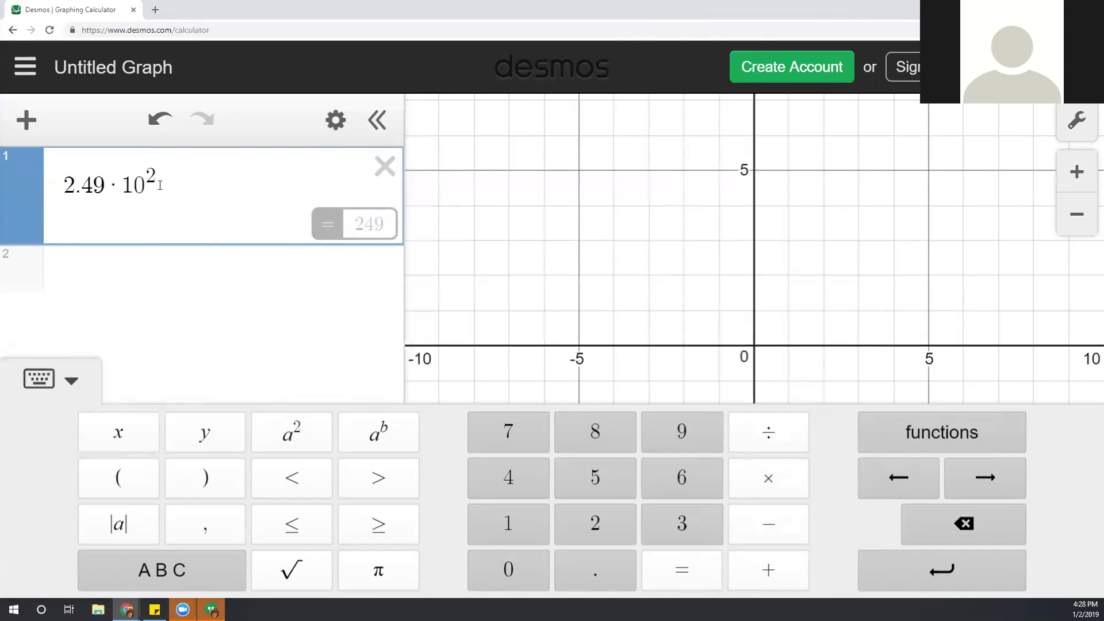
{"action": "left_click_drag", "start_coordinate": [357, 224], "coordinate": [387, 227]}
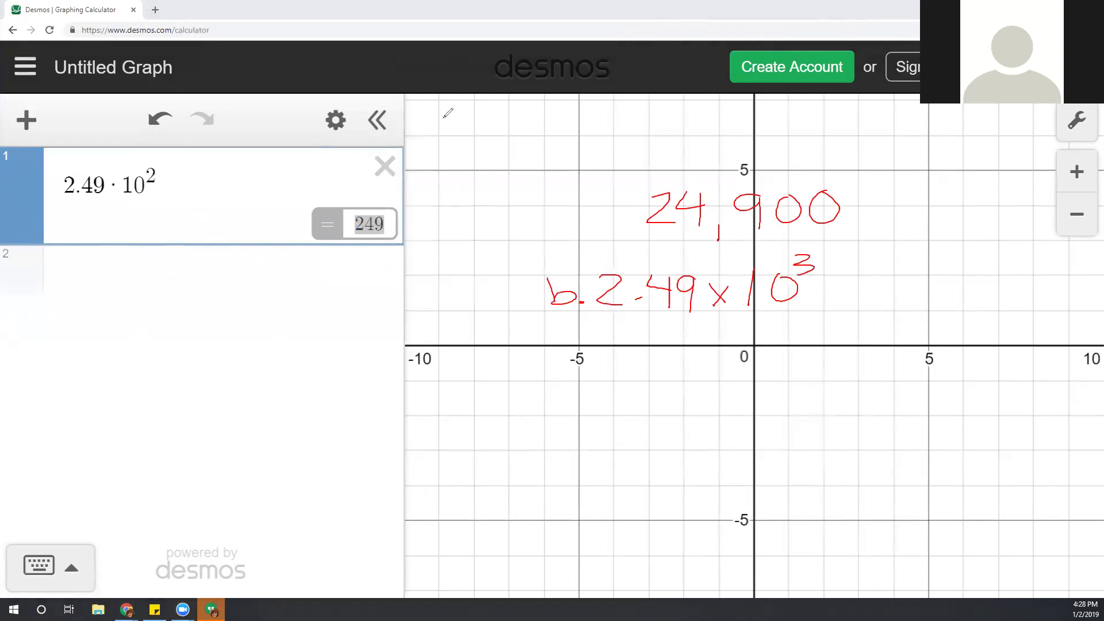
Delete the 2.49 · 10^2 expression and evaluate answer choice b by entering 2.49 · 10^3 in its place.
{"action": "left_click", "coordinate": [173, 258]}
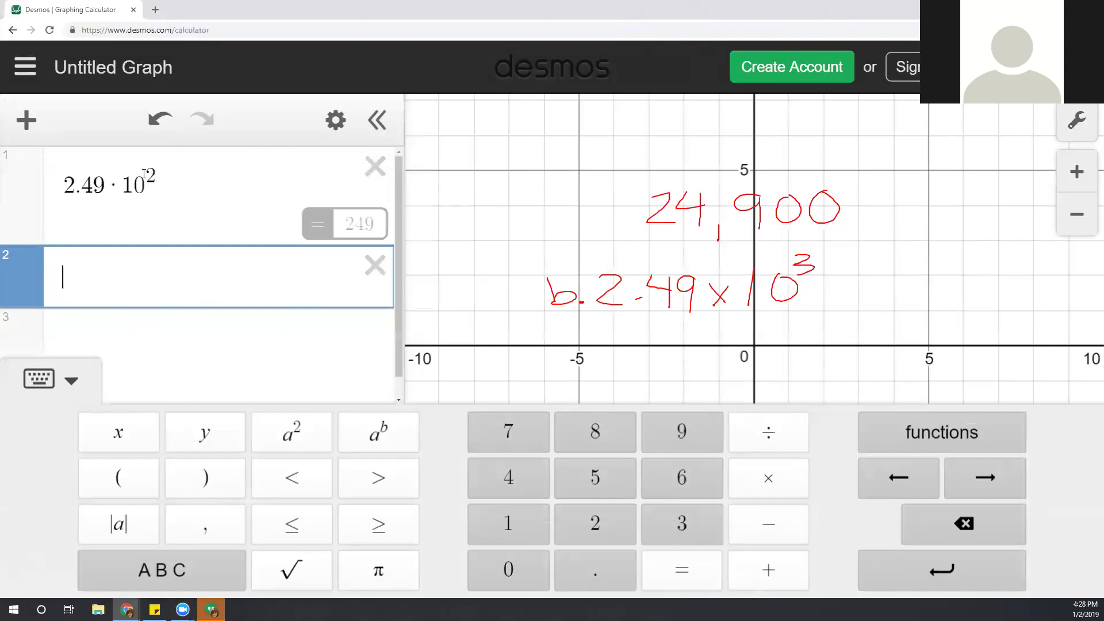
{"action": "left_click", "coordinate": [375, 167]}
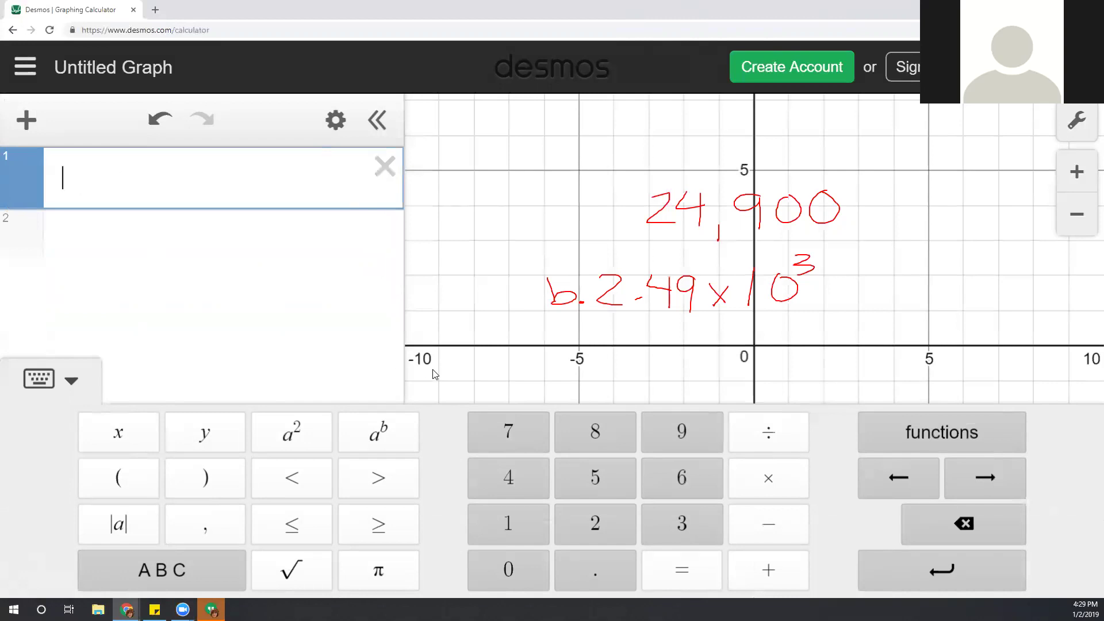
{"action": "left_click", "coordinate": [614, 533]}
{"action": "left_click", "coordinate": [614, 578]}
{"action": "left_click", "coordinate": [524, 490]}
{"action": "left_click", "coordinate": [693, 437]}
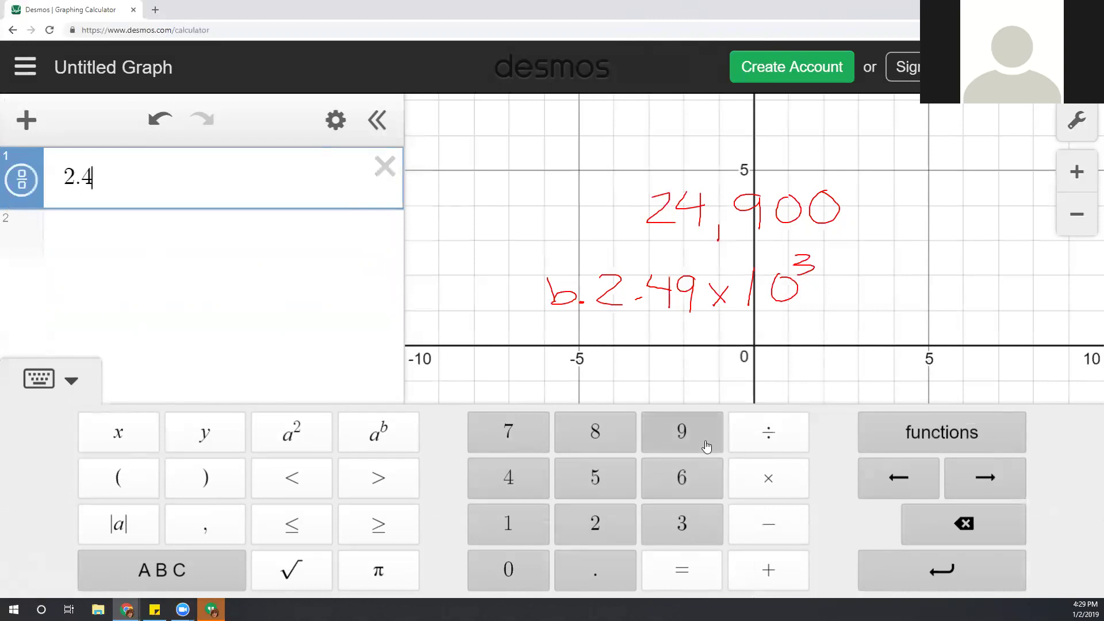
{"action": "left_click", "coordinate": [776, 490]}
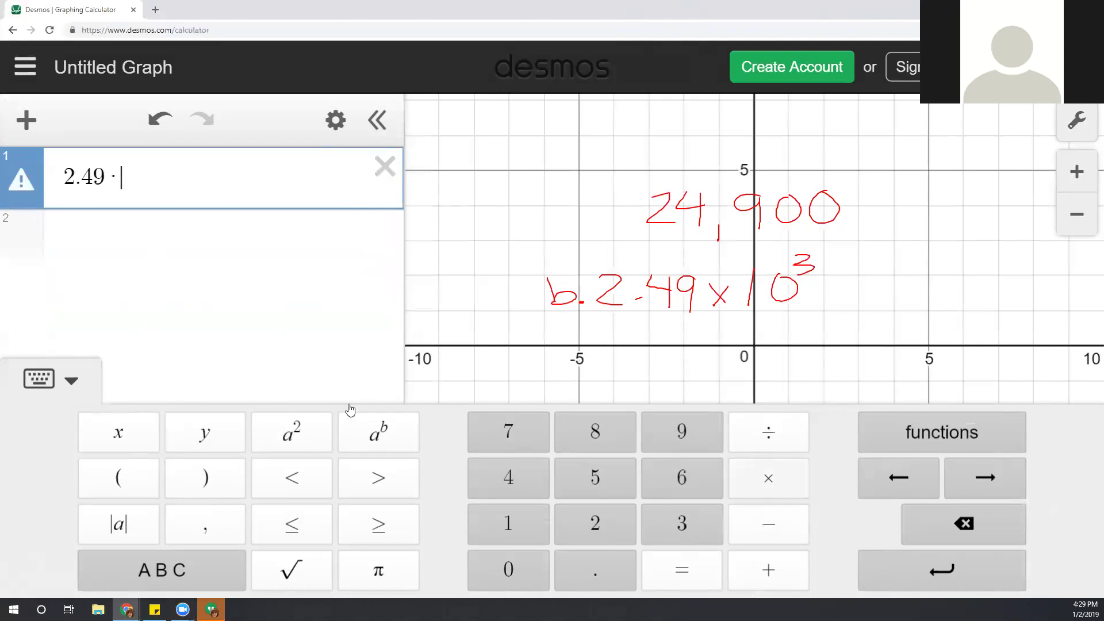
{"action": "left_click", "coordinate": [515, 524]}
{"action": "left_click", "coordinate": [521, 580]}
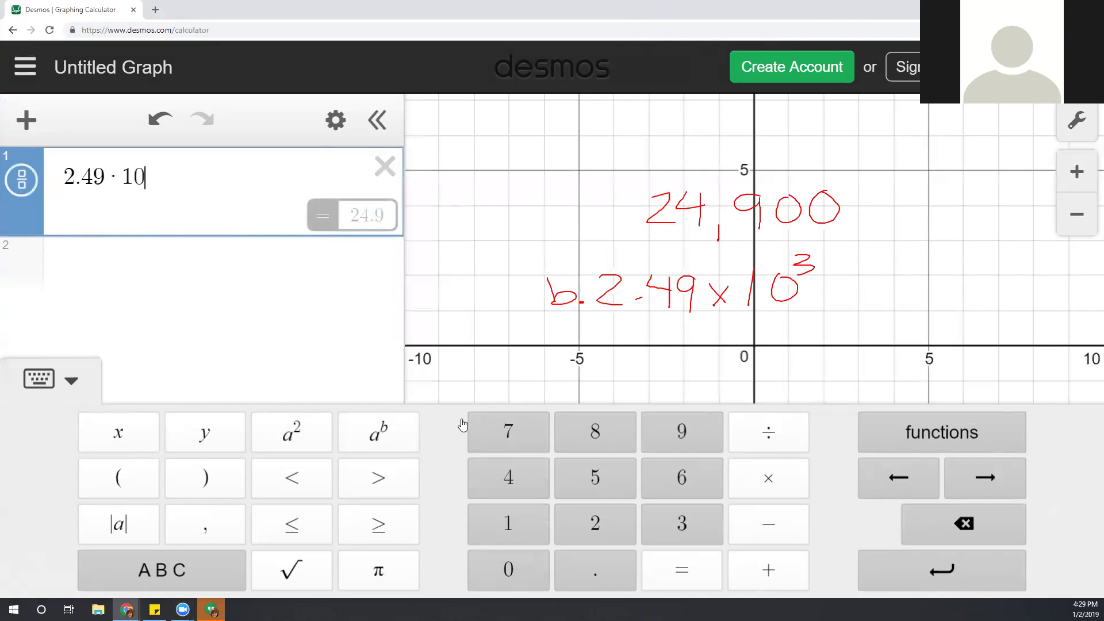
{"action": "left_click", "coordinate": [369, 445]}
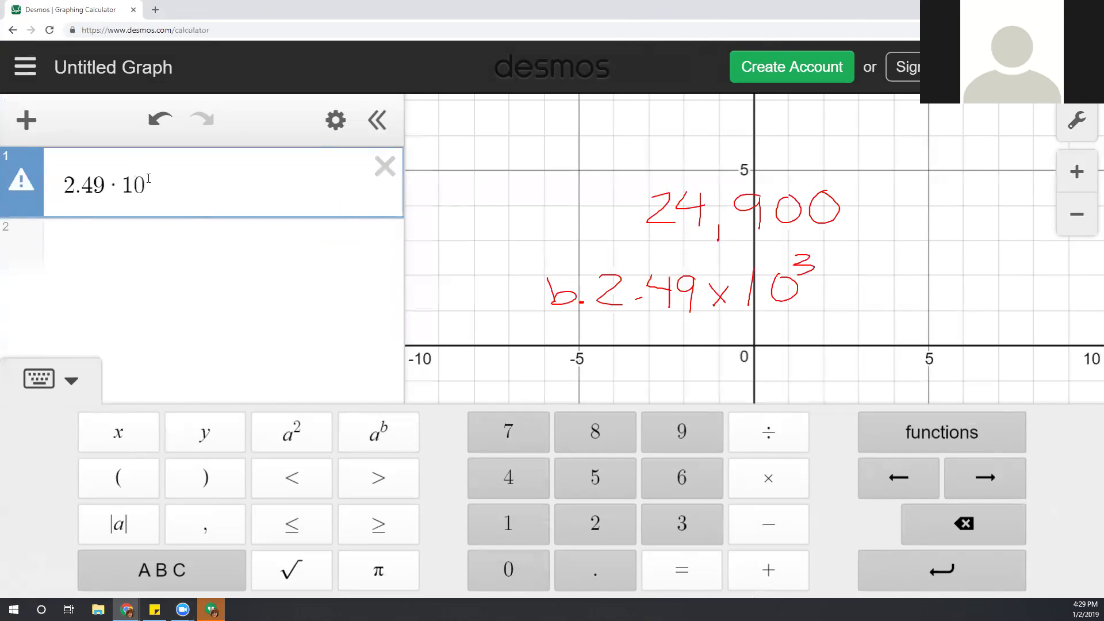
{"action": "left_click", "coordinate": [683, 535]}
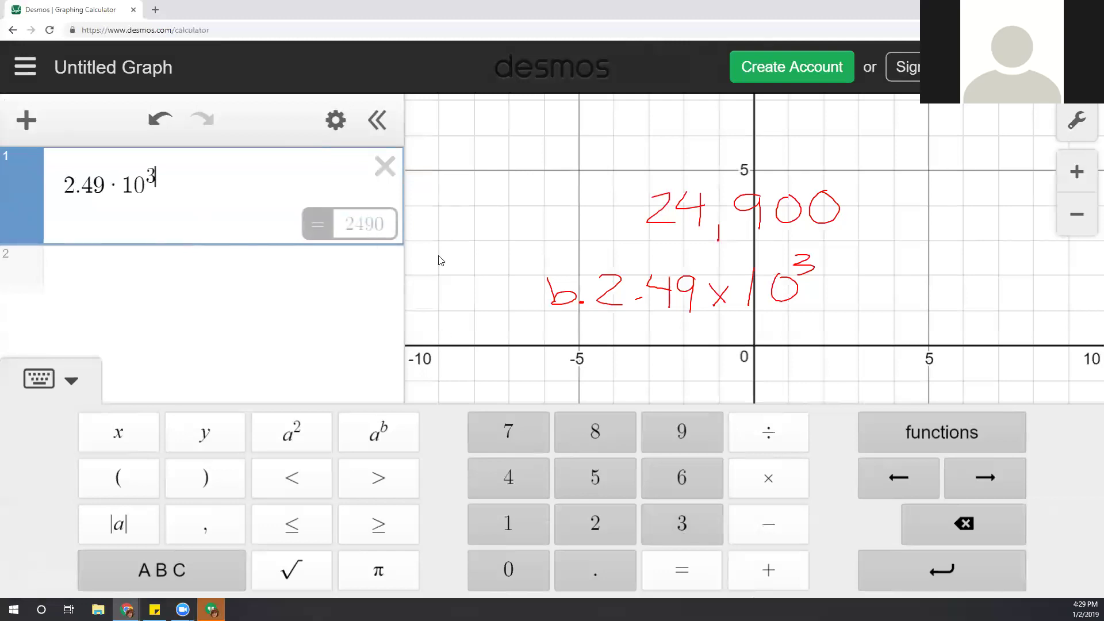
Evaluate answer choice c by entering 2.49 · 10^4 in the second expression line.
{"action": "left_click", "coordinate": [182, 277]}
{"action": "left_click", "coordinate": [595, 523]}
{"action": "left_click", "coordinate": [595, 569]}
{"action": "left_click", "coordinate": [508, 477]}
{"action": "left_click", "coordinate": [680, 442]}
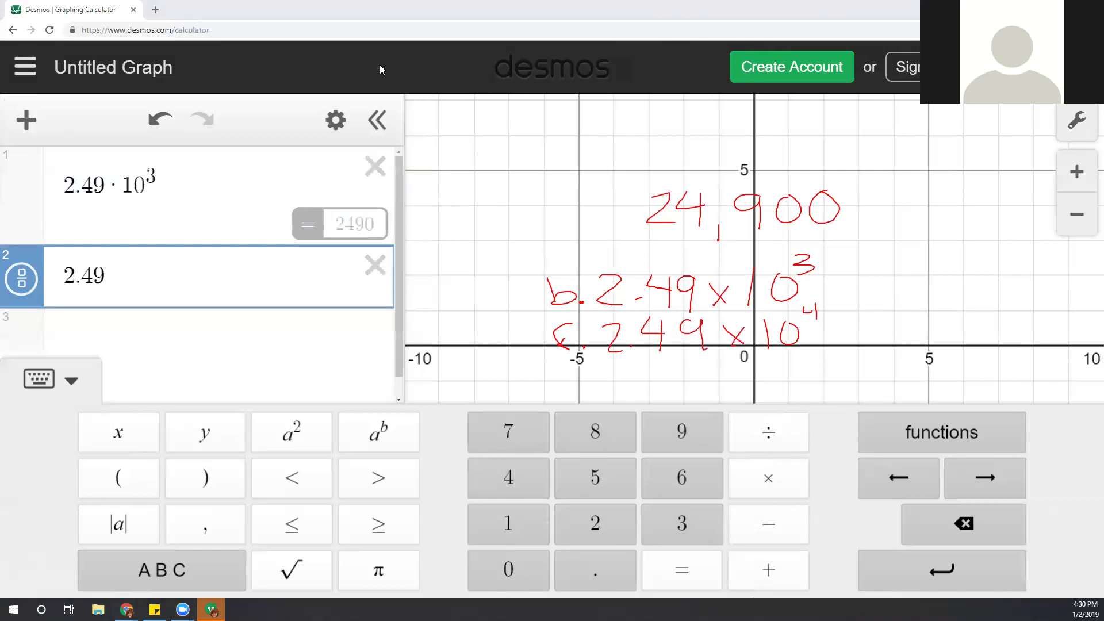
{"action": "left_click", "coordinate": [770, 481]}
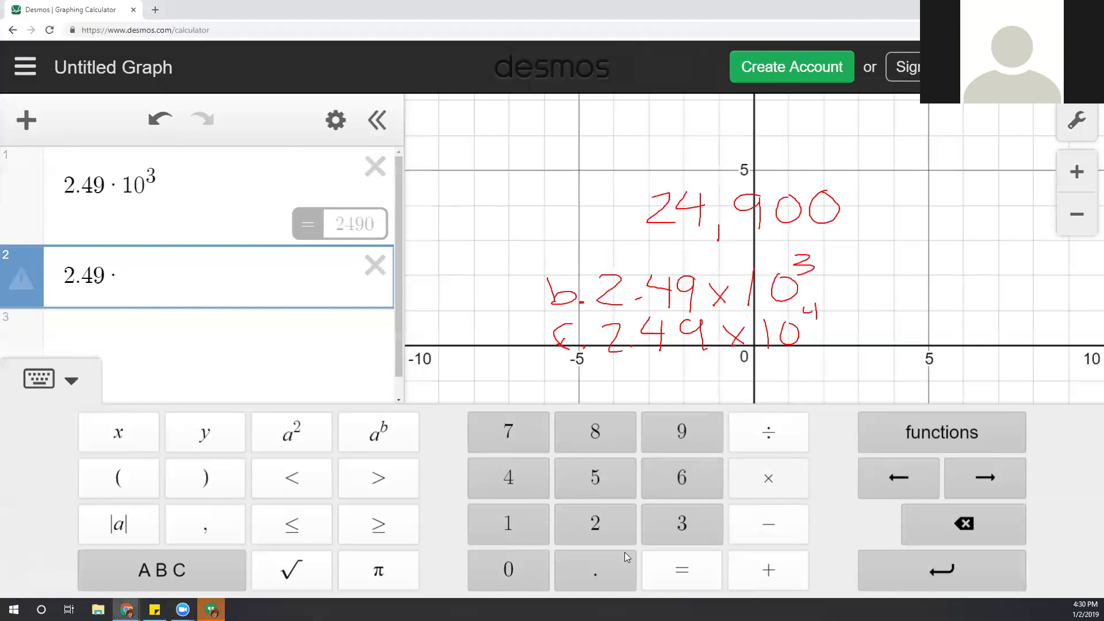
{"action": "left_click", "coordinate": [508, 523]}
{"action": "left_click", "coordinate": [508, 568]}
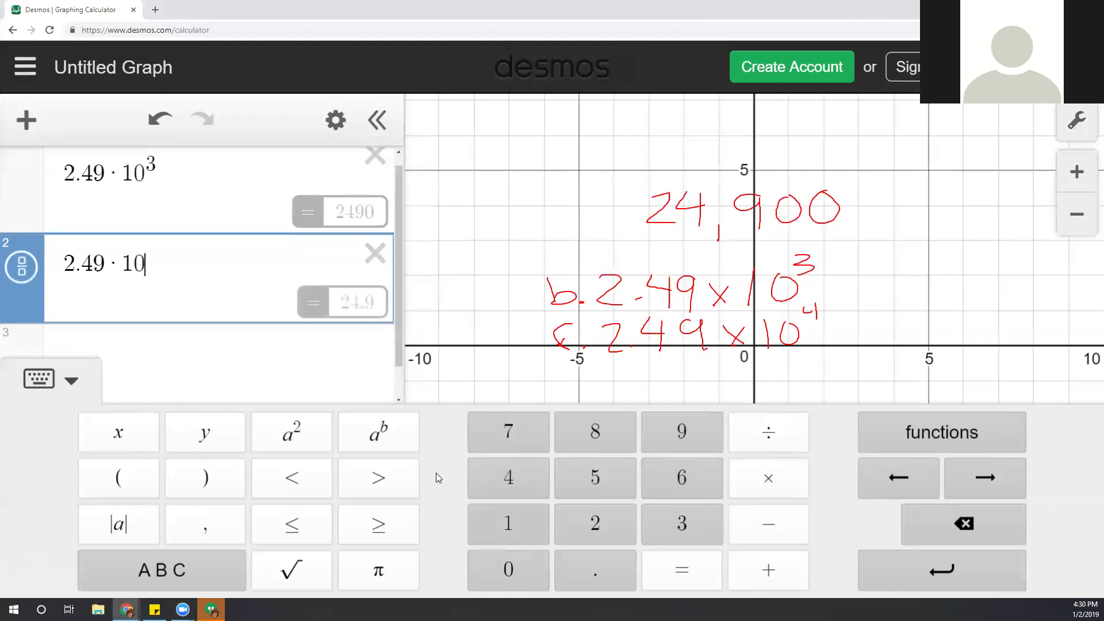
{"action": "left_click", "coordinate": [387, 439]}
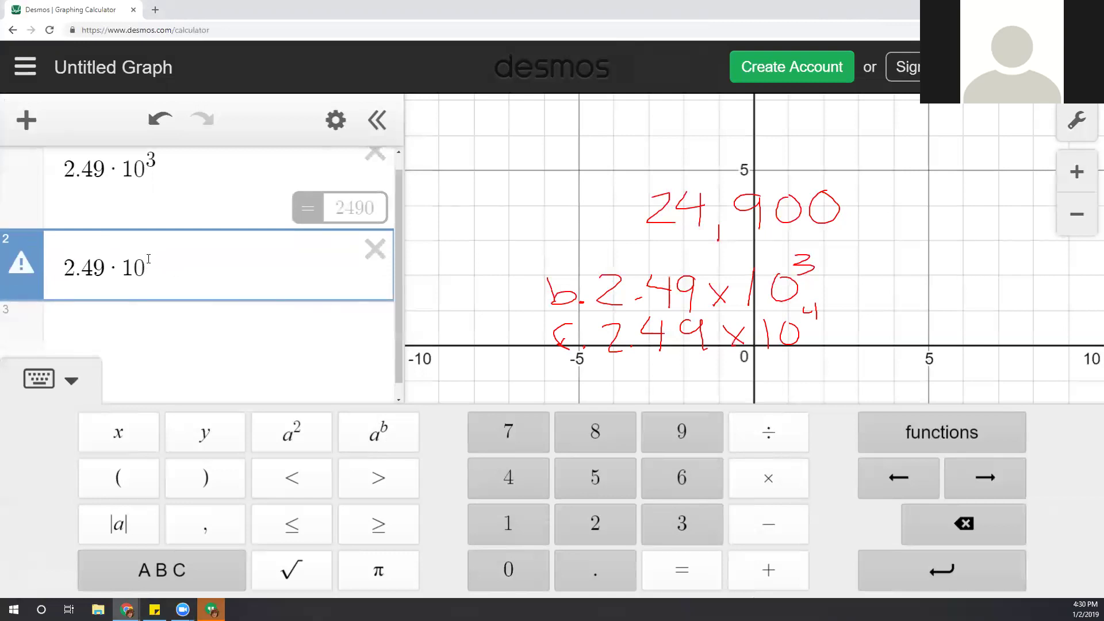
{"action": "left_click", "coordinate": [510, 482]}
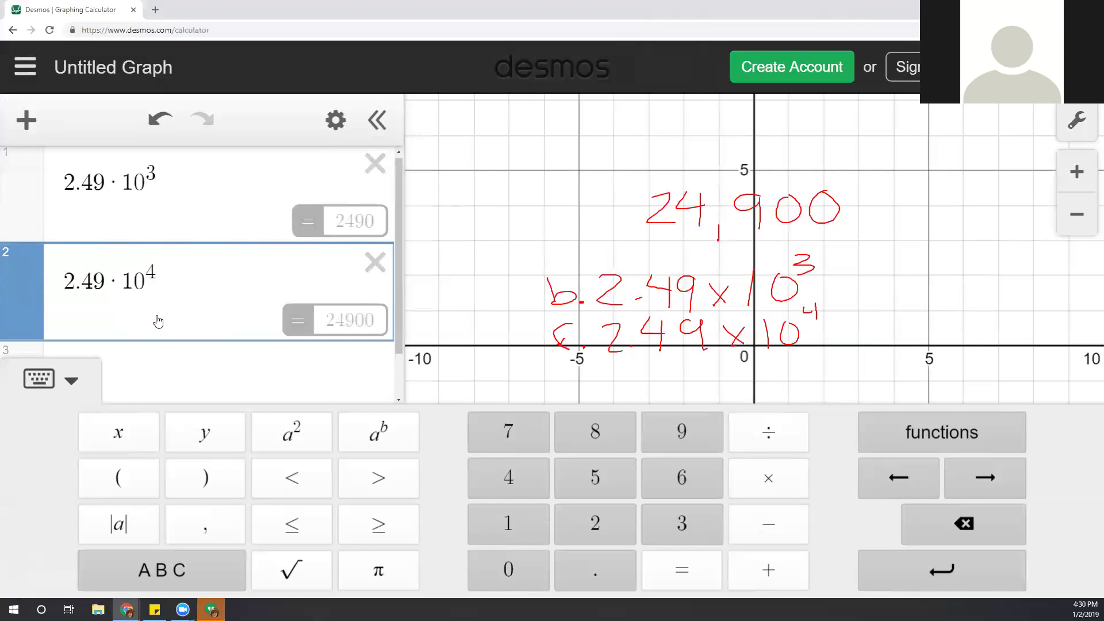
Evaluate answer choice d by entering 2.49 · 10^5 in the third expression line.
{"action": "left_click", "coordinate": [155, 363]}
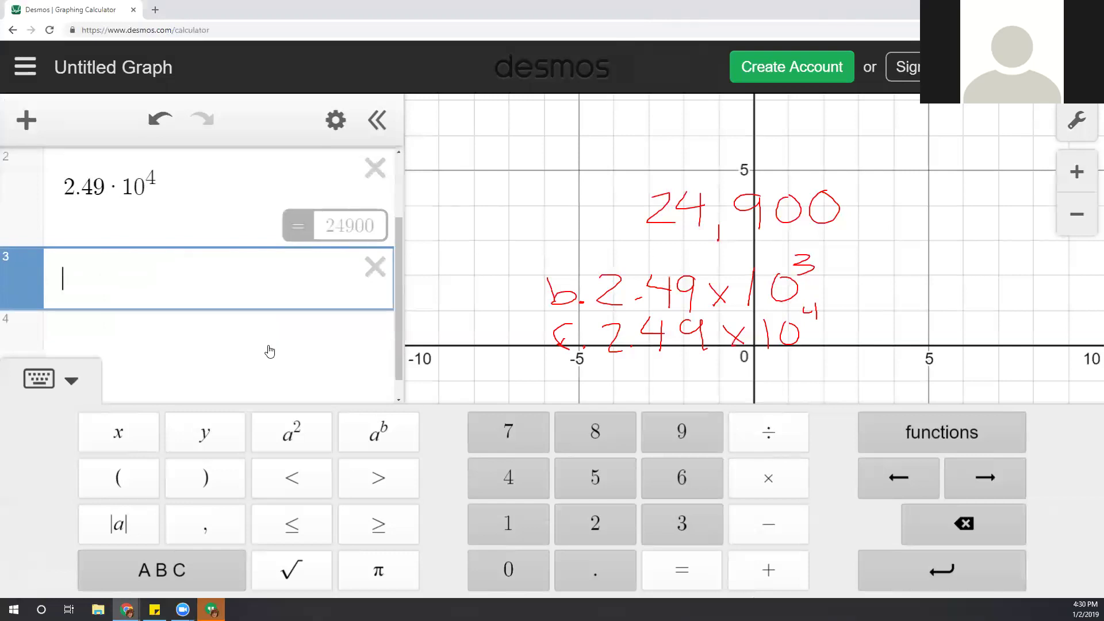
{"action": "left_click", "coordinate": [600, 571]}
{"action": "left_click", "coordinate": [508, 477]}
{"action": "left_click", "coordinate": [681, 431]}
{"action": "left_click", "coordinate": [768, 478]}
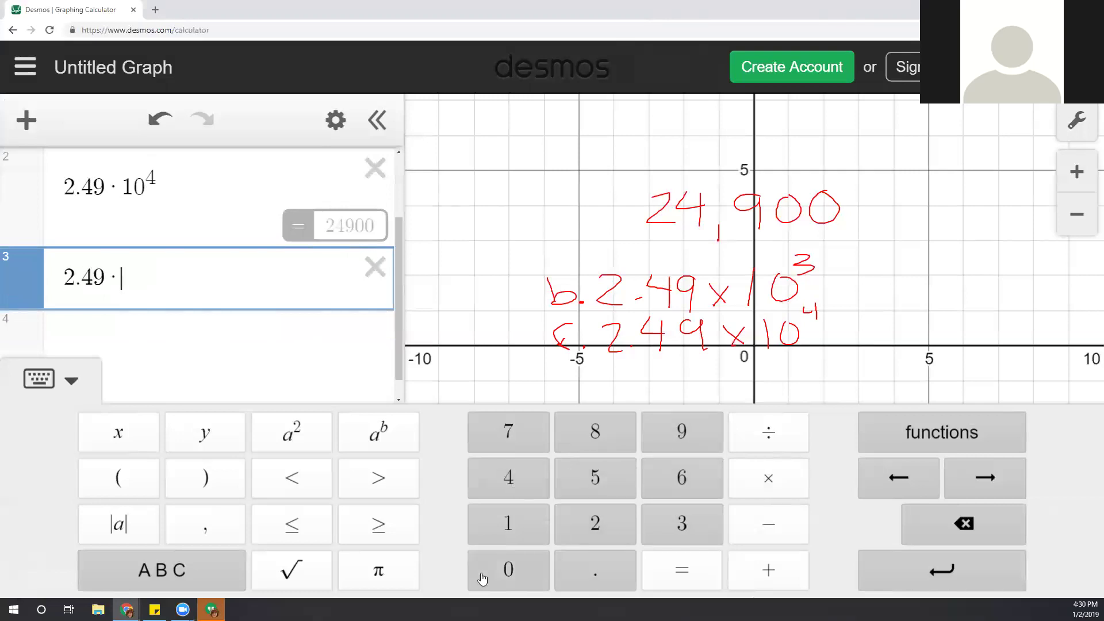
{"action": "left_click", "coordinate": [529, 537]}
{"action": "left_click", "coordinate": [509, 569]}
{"action": "left_click", "coordinate": [593, 478]}
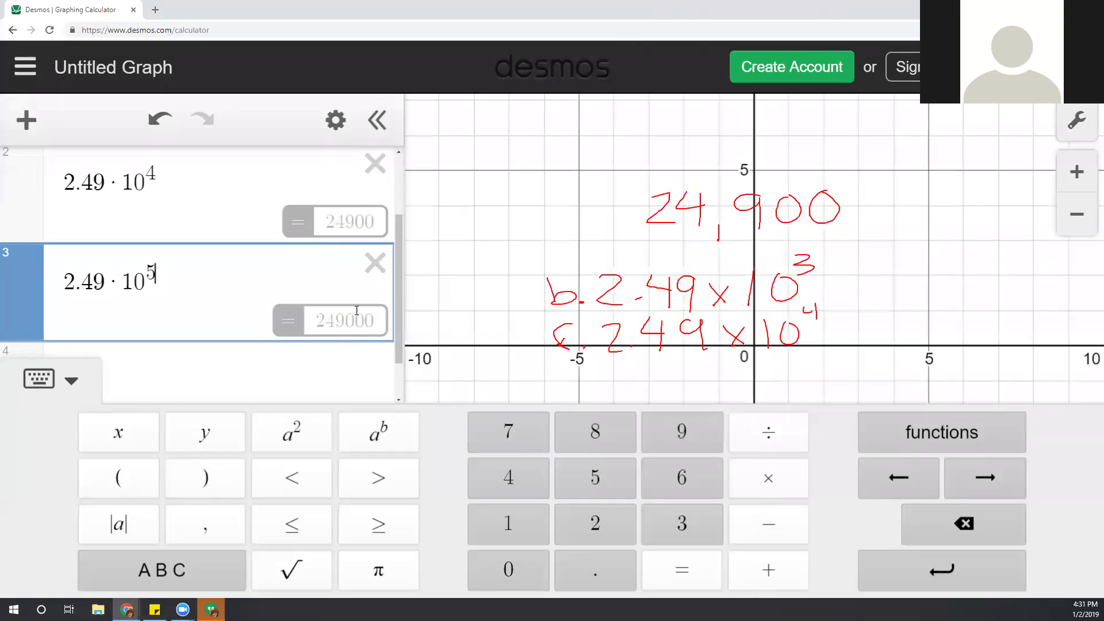
Delete all three power-of-ten expressions and clear the red handwritten annotations over the graph.
{"action": "left_click", "coordinate": [379, 269]}
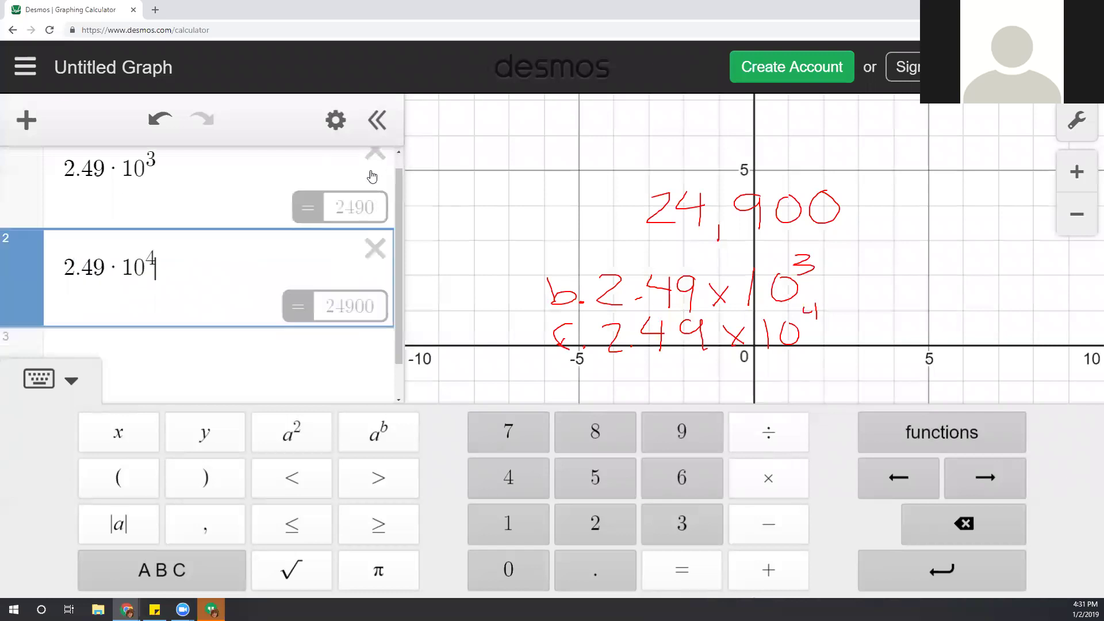
{"action": "left_click", "coordinate": [375, 248]}
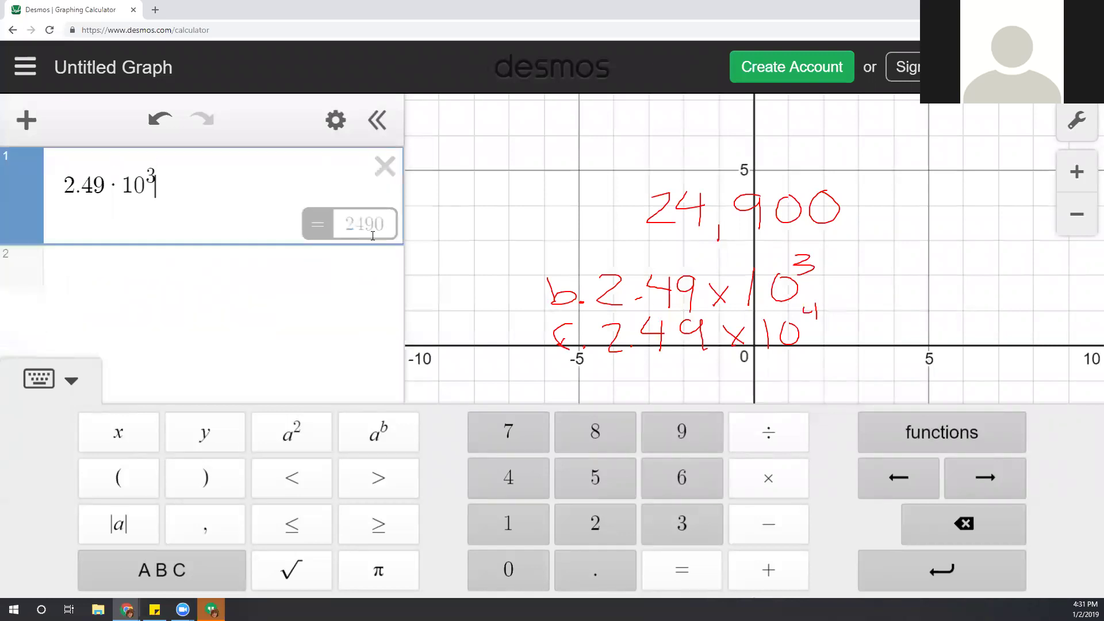
{"action": "left_click", "coordinate": [384, 166]}
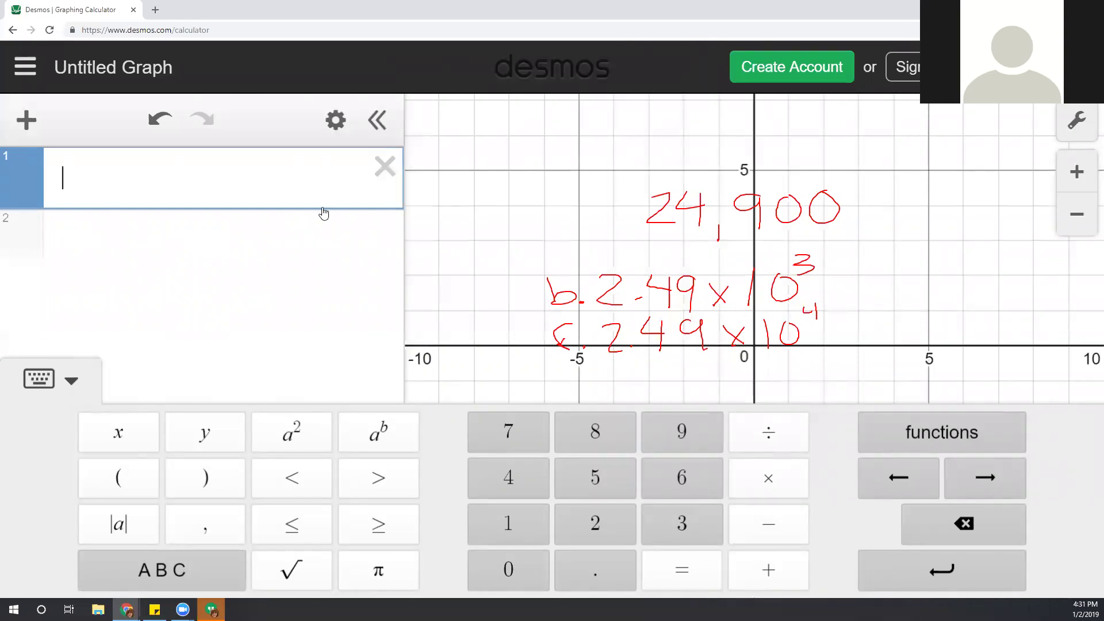
{"action": "key", "text": "Escape"}
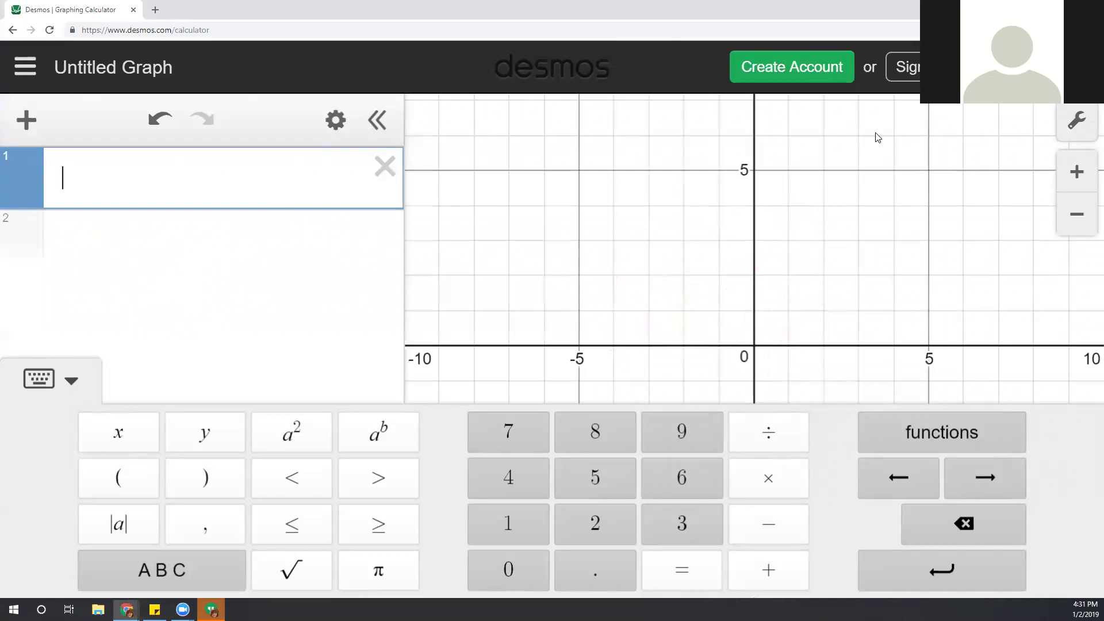
Restore the Desmos window to its smaller size and advance the Scribblar whiteboard to page 3.
{"action": "key", "text": "super+Down"}
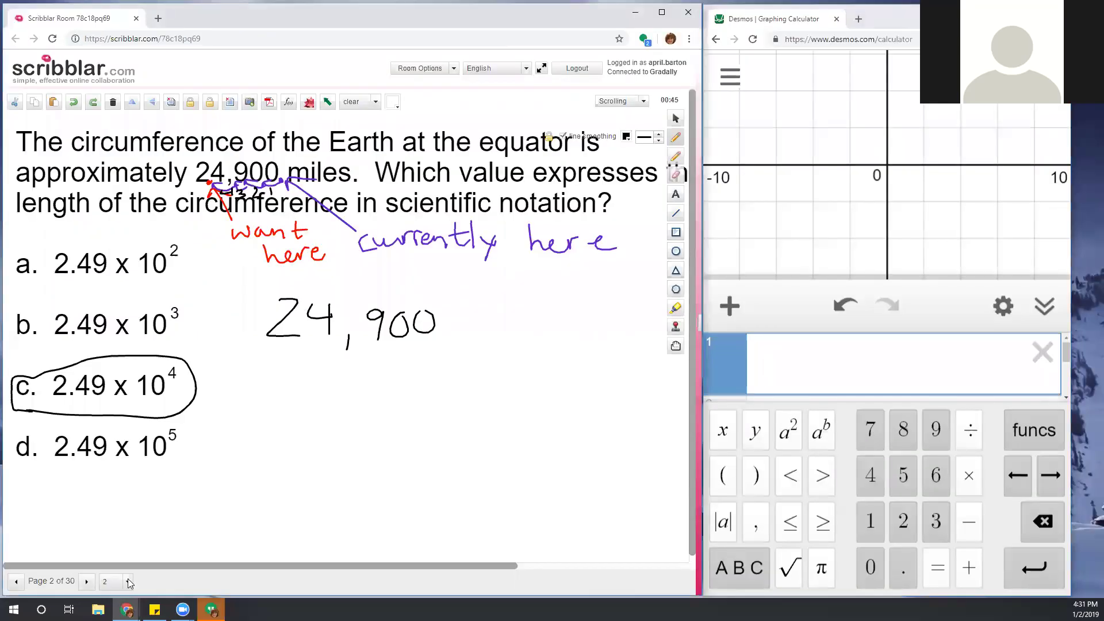
{"action": "left_click", "coordinate": [87, 581]}
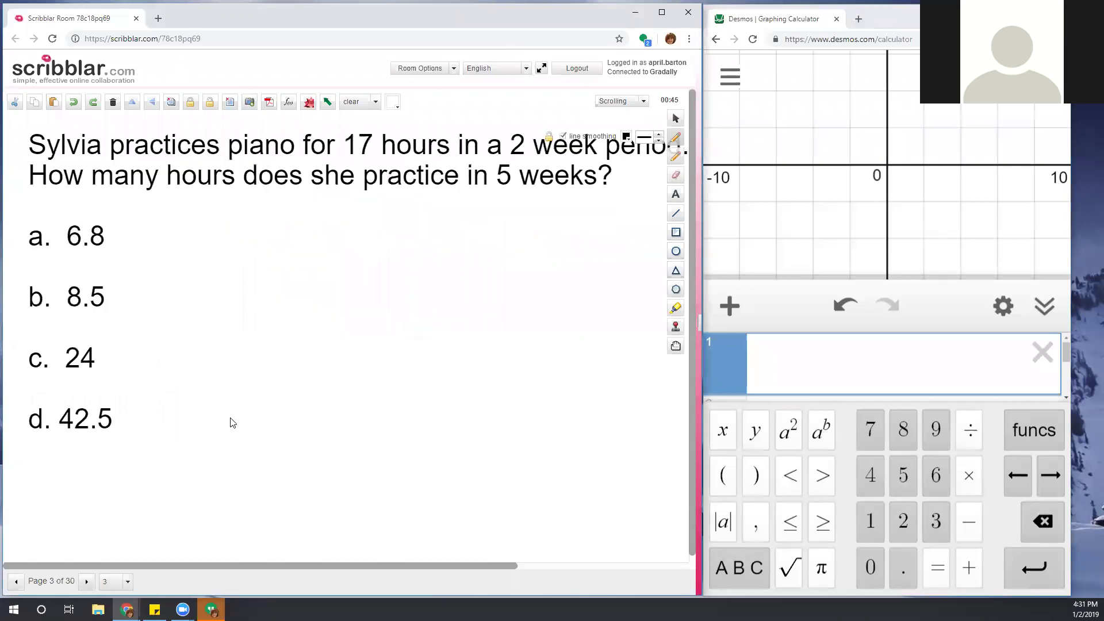